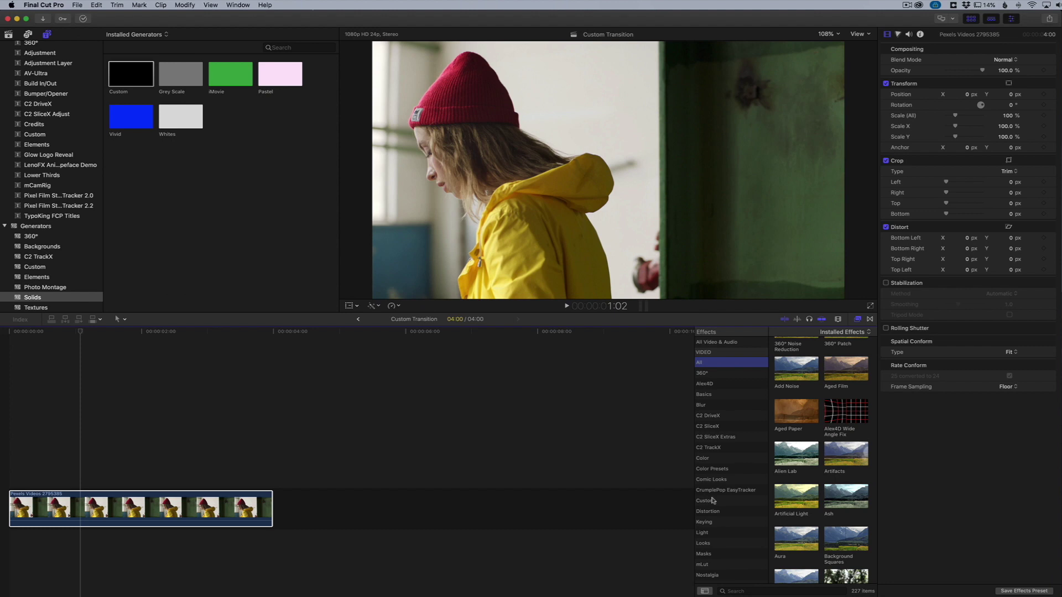
Step: Apply Custom LUT from the Color effects to the clip, set to Bronze - Cinema Noir, and toggle it to compare
click(711, 459)
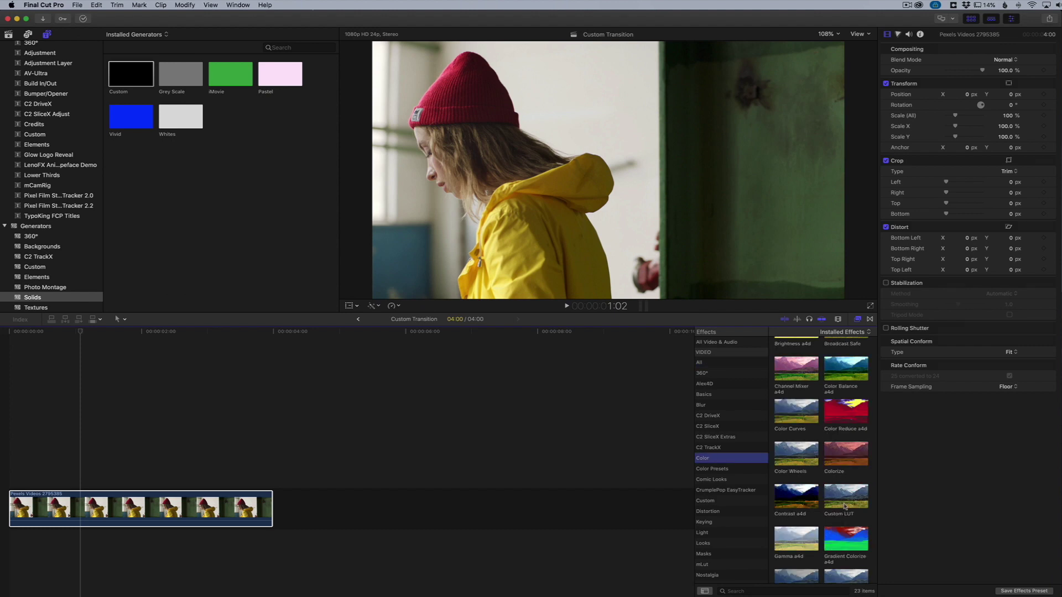
drag(845, 501, 210, 515)
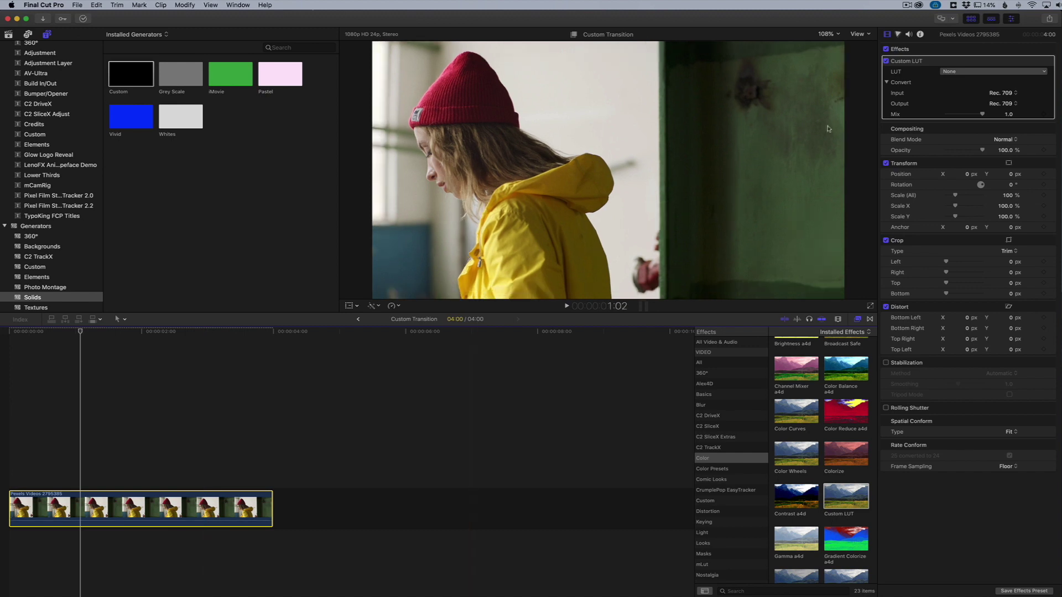
click(962, 76)
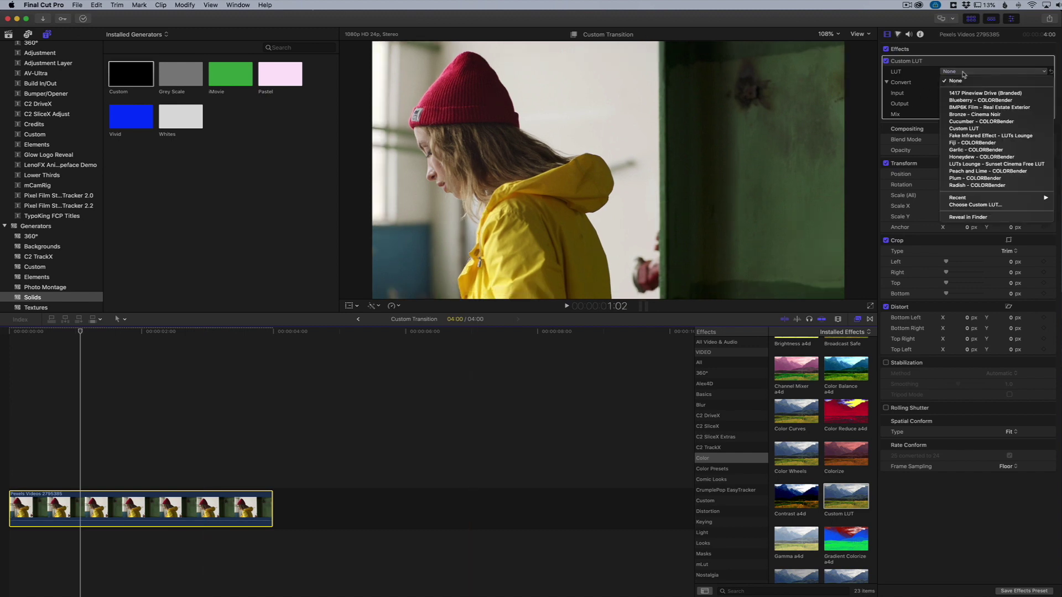
click(960, 114)
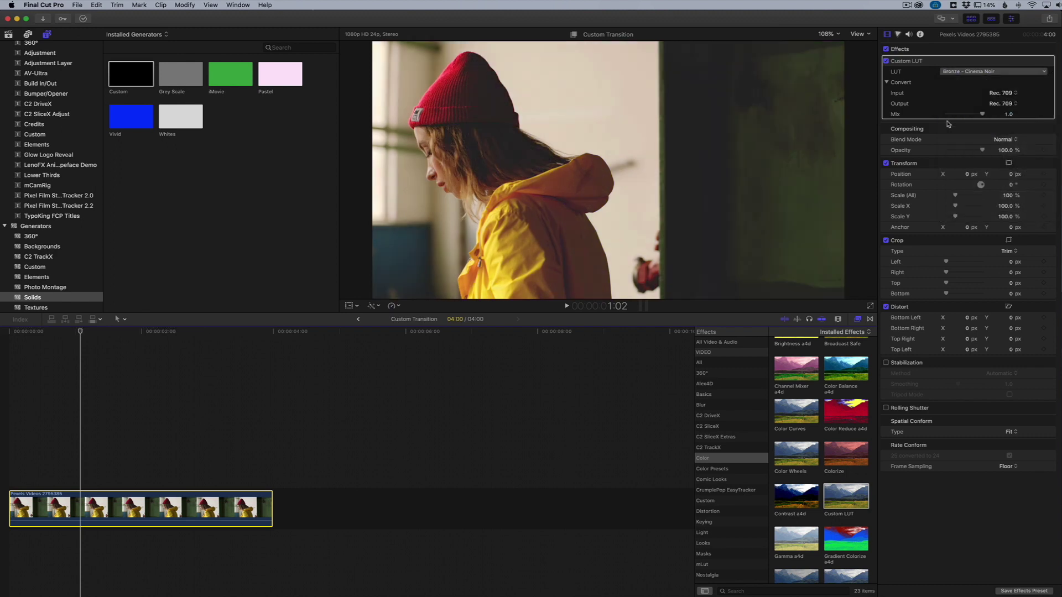
click(886, 61)
click(886, 61)
Step: On the Color Board, tint shadows teal, then set Highlights exposure to 14% and Shadows to -6%
click(898, 34)
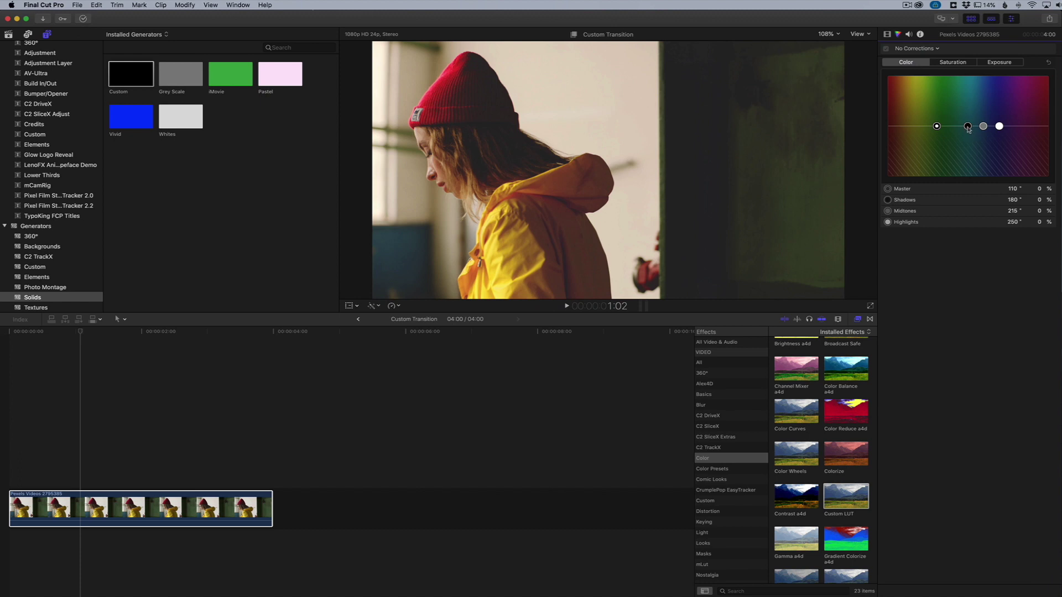
drag(968, 127, 968, 119)
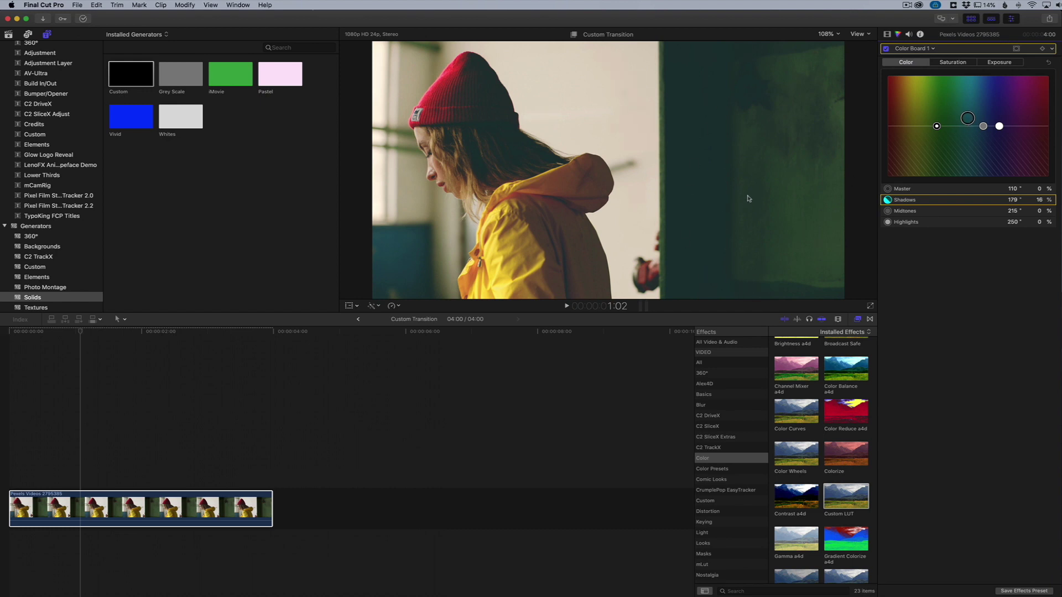
click(1005, 62)
click(1024, 126)
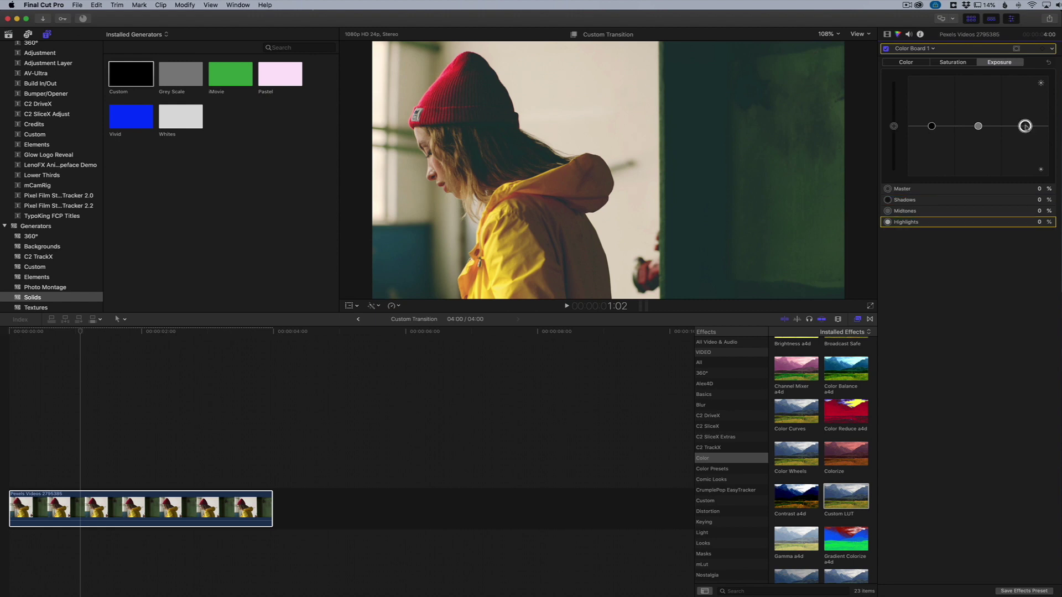
drag(1025, 126, 1025, 119)
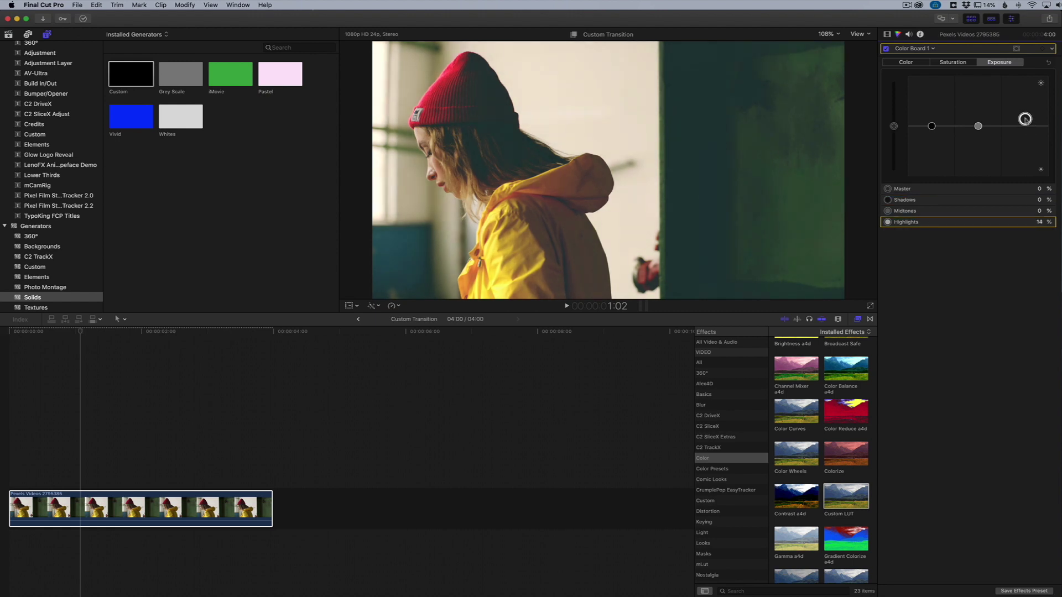
drag(931, 126, 932, 132)
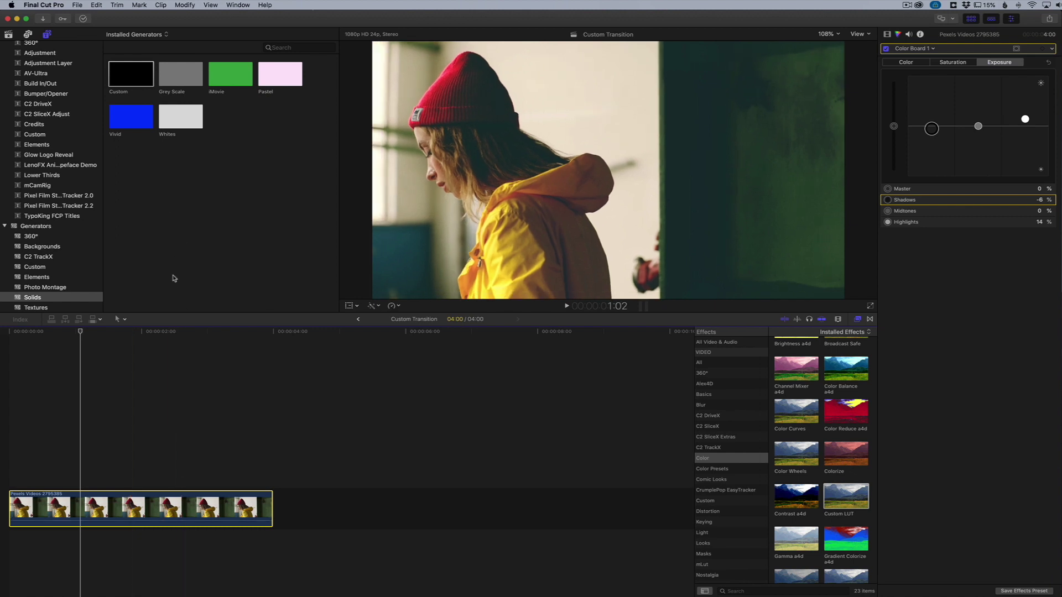
Step: Choose File > Save Video Effects Preset and review the checked Custom LUT and Color Board 1 attributes
click(79, 6)
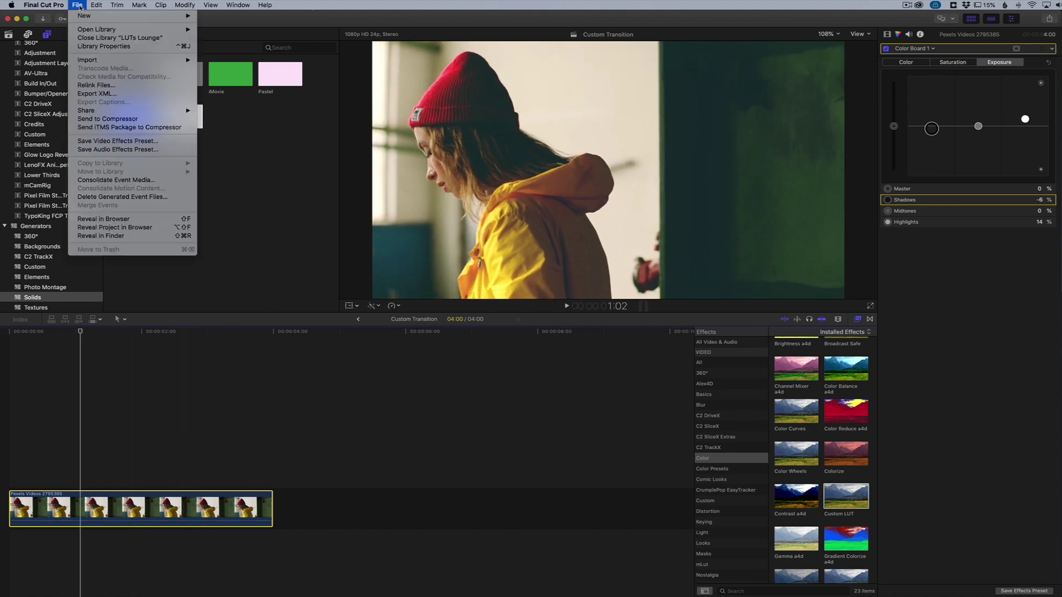
click(94, 141)
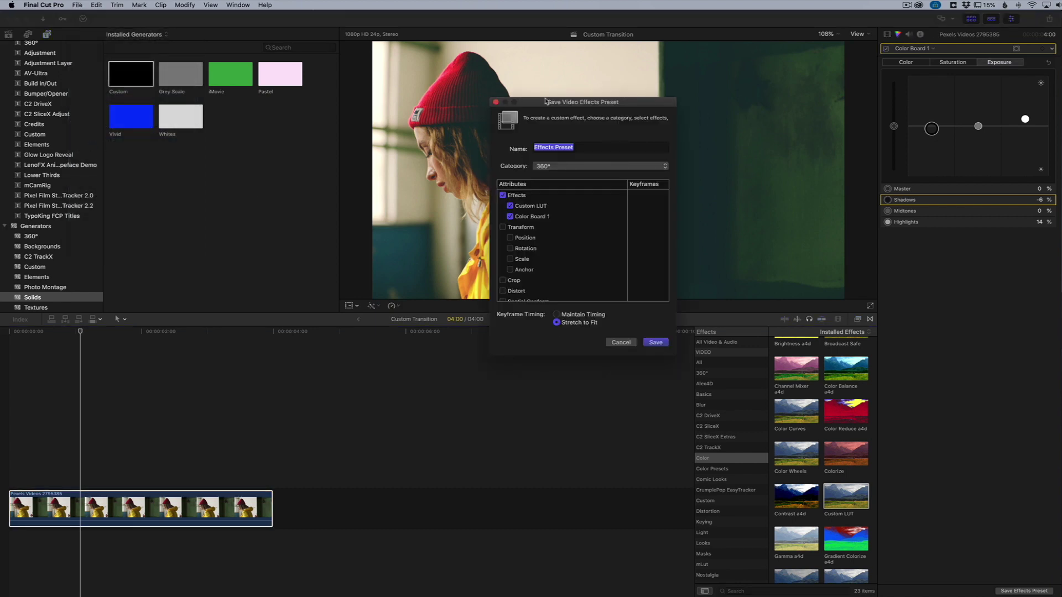
drag(545, 101, 475, 195)
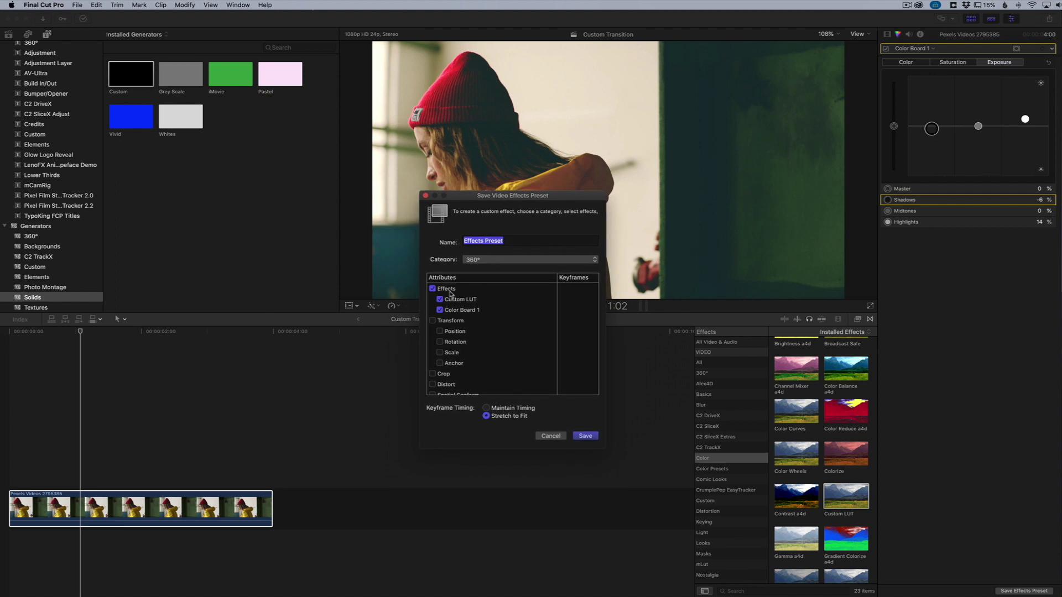
scroll(452, 294, down, 2)
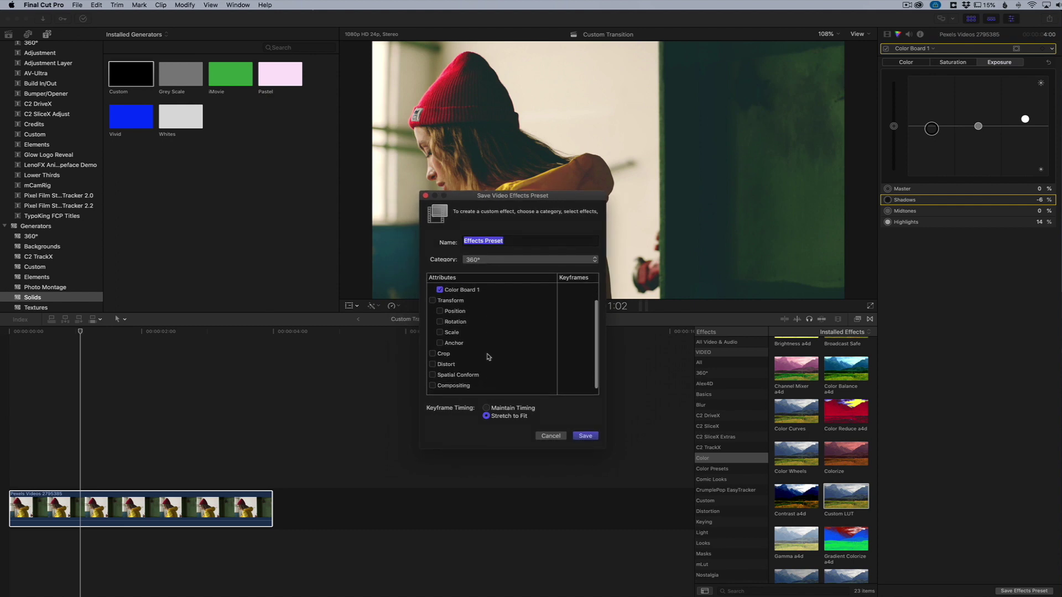
scroll(487, 358, down, 1)
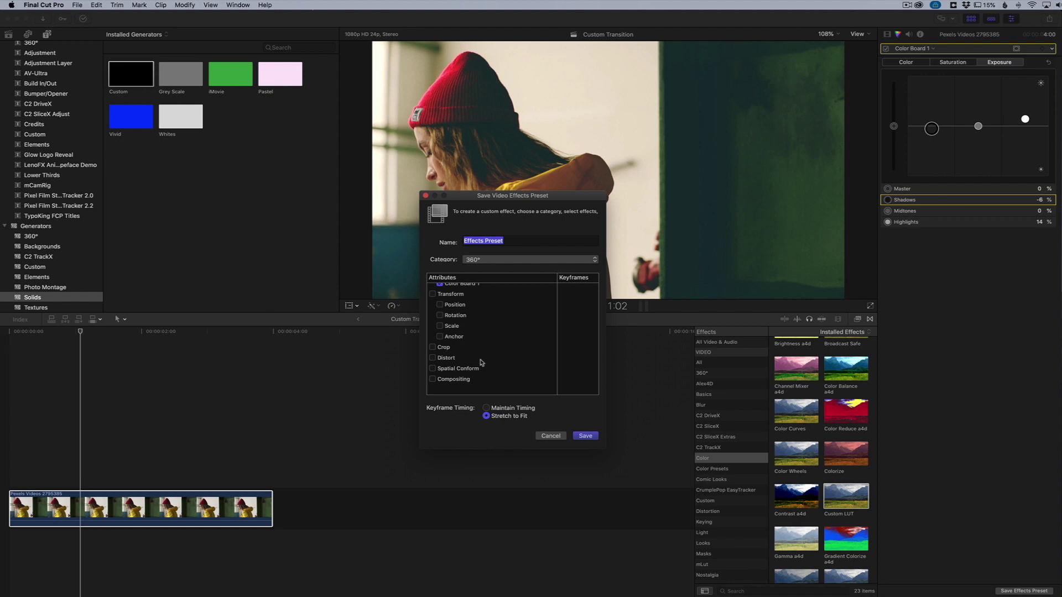
scroll(477, 357, up, 1)
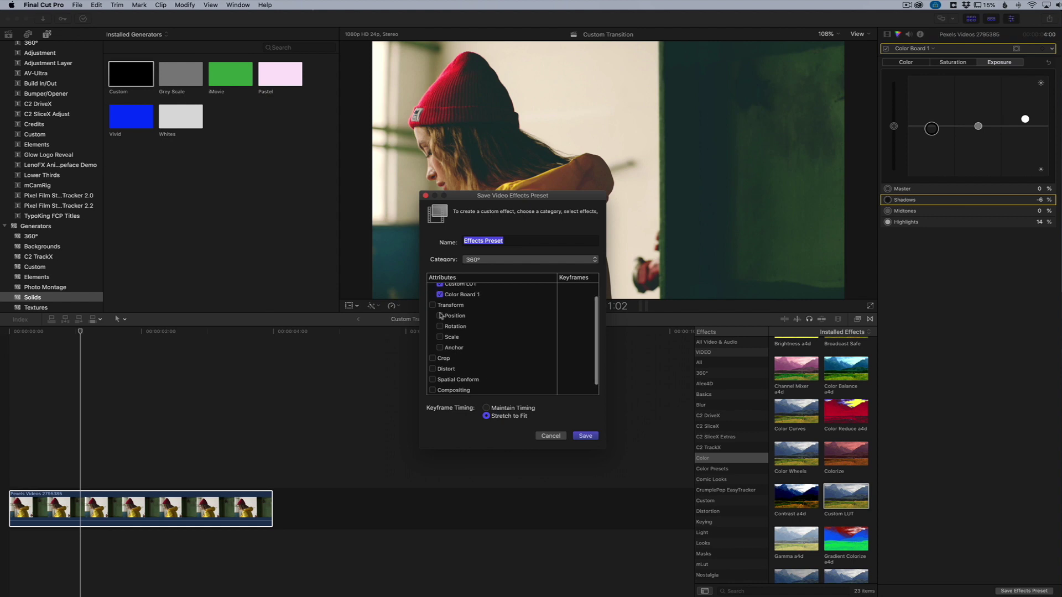
scroll(451, 325, up, 1)
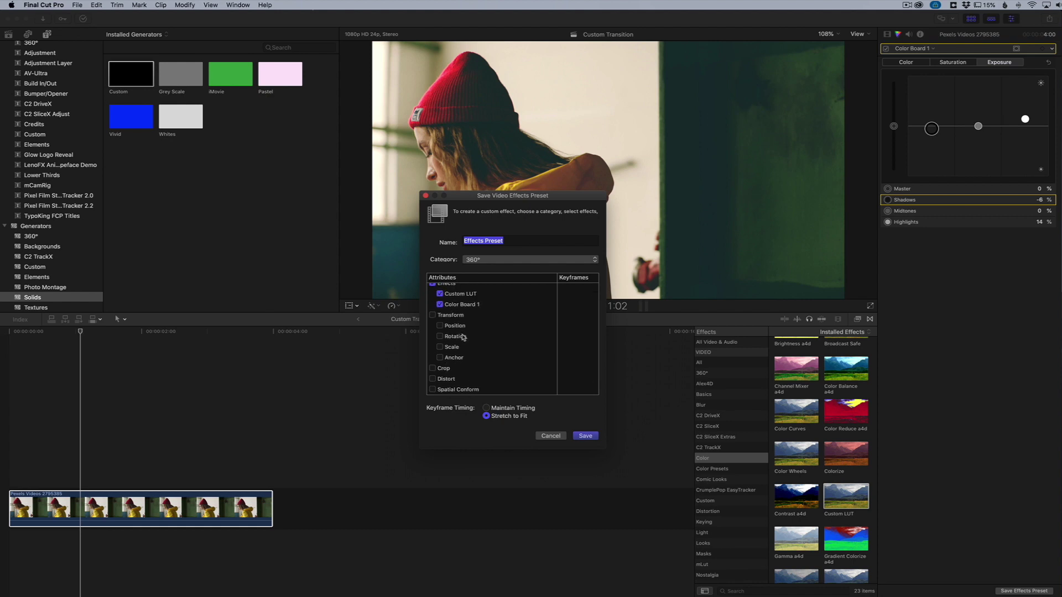
scroll(463, 332, up, 1)
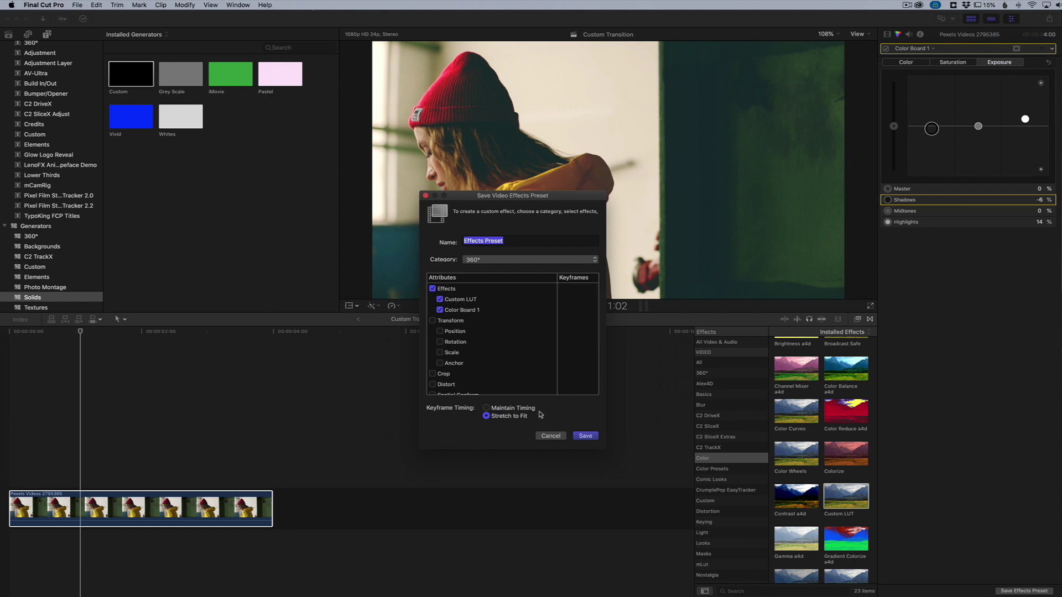
Step: Name the preset 'Grunge Warming', set its category to Custom, and save it
text(Crea)
key(cmd+z)
text(Grunge Warming)
click(481, 261)
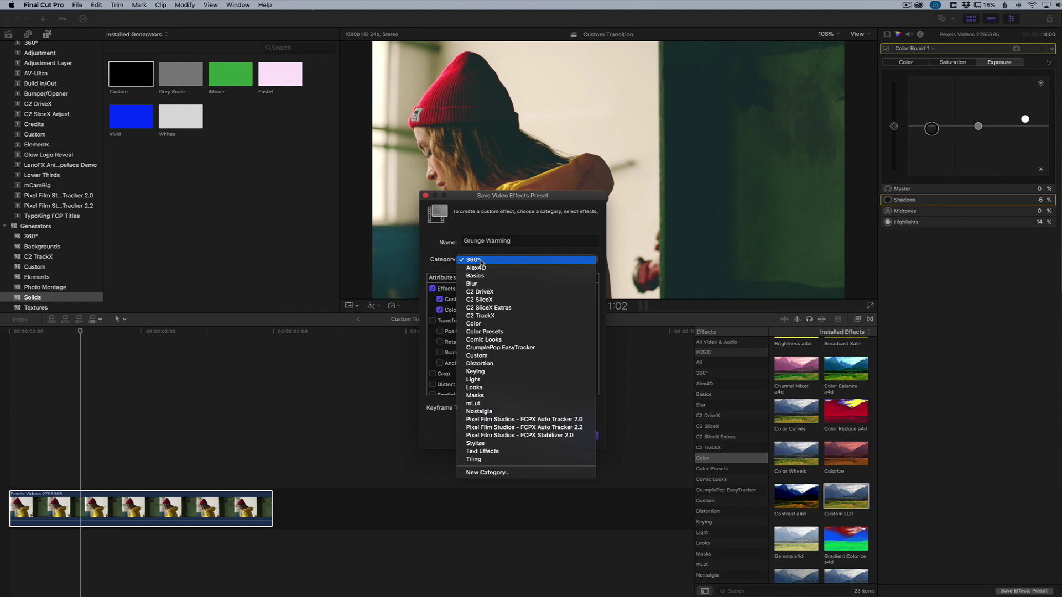
click(491, 357)
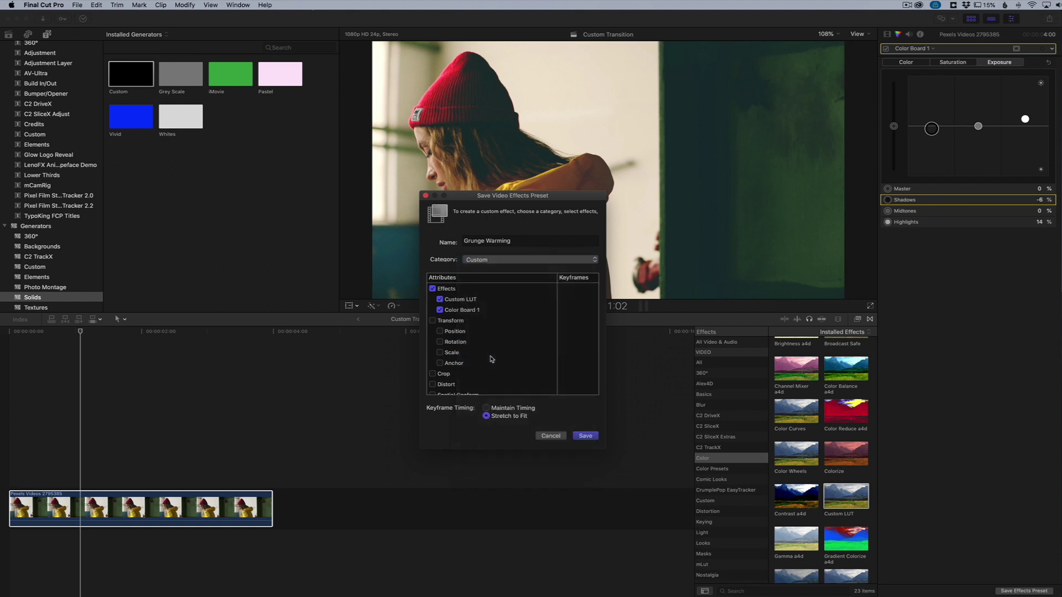
click(490, 260)
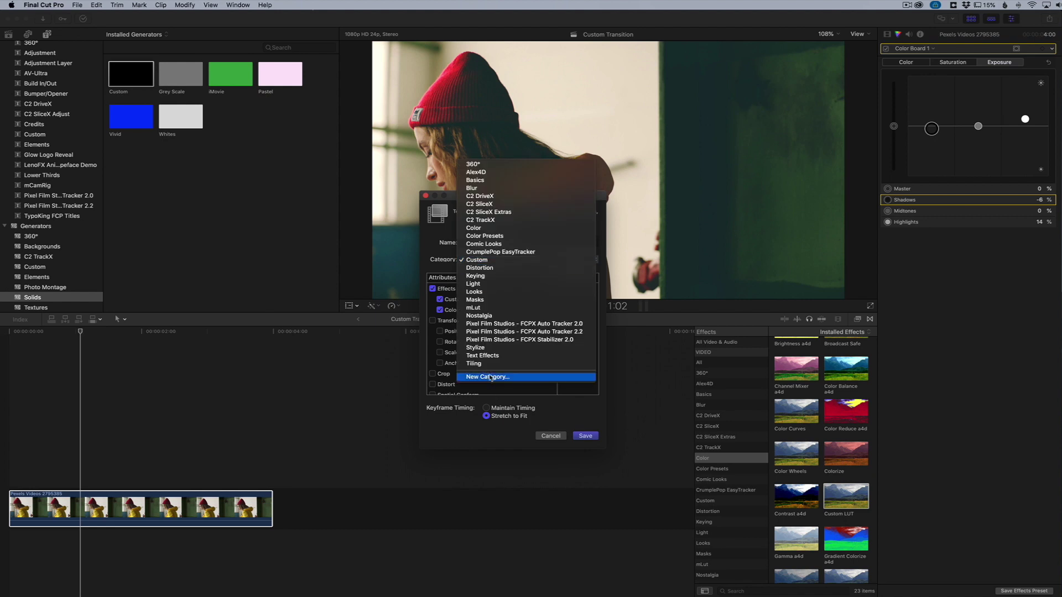
click(491, 260)
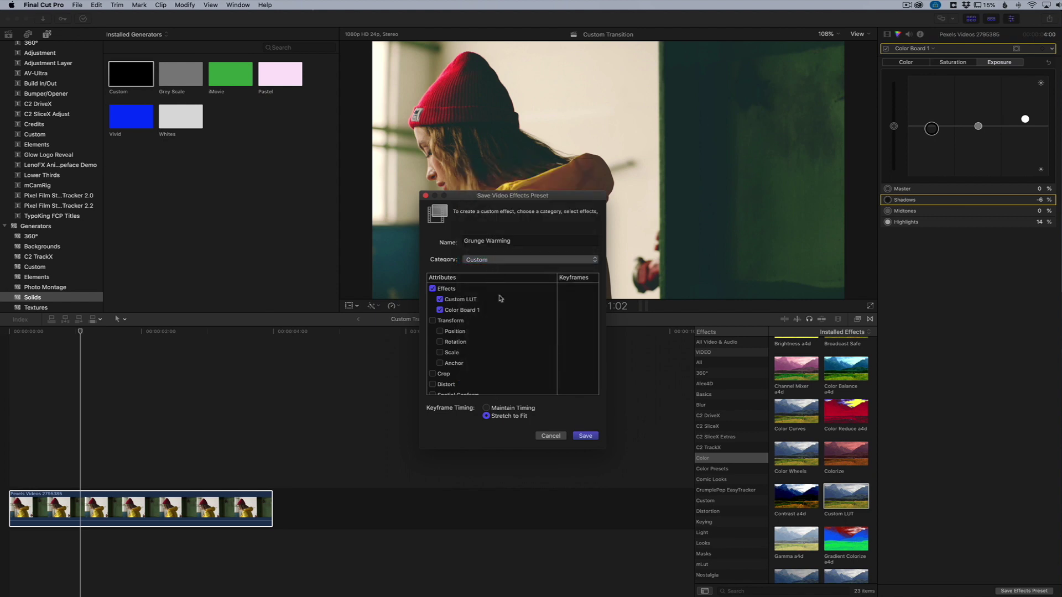
click(584, 436)
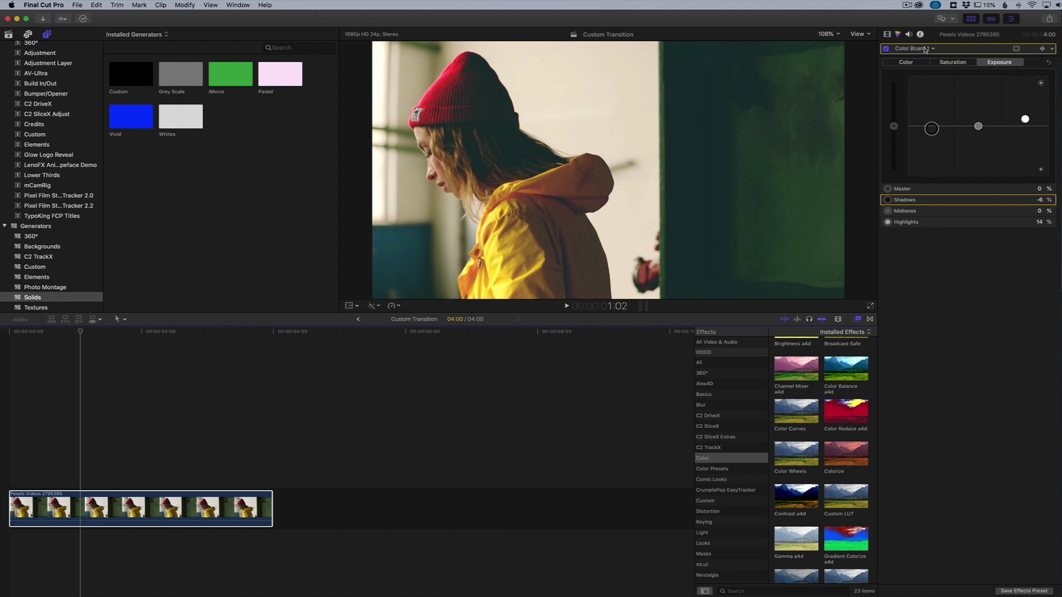
Step: Delete the Custom LUT and Color Board 1 effects from the clip in the Video inspector
click(886, 34)
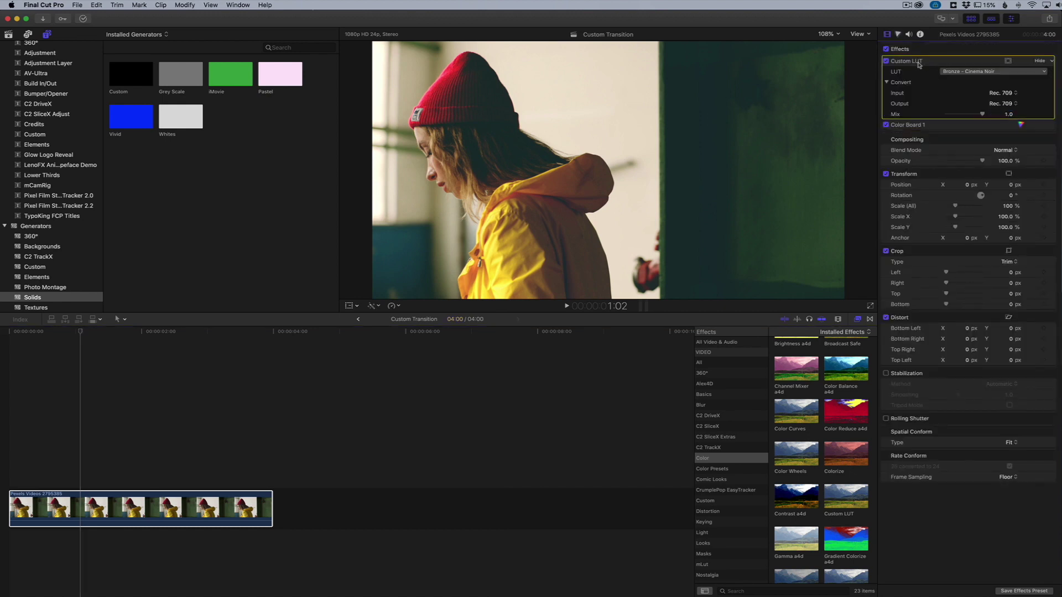
key(Delete)
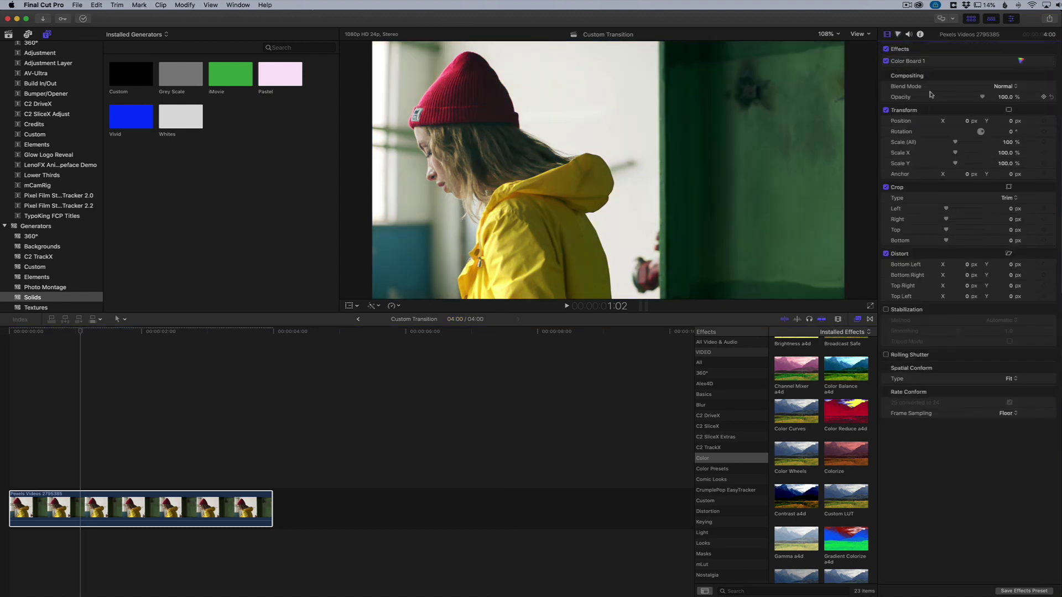
key(Delete)
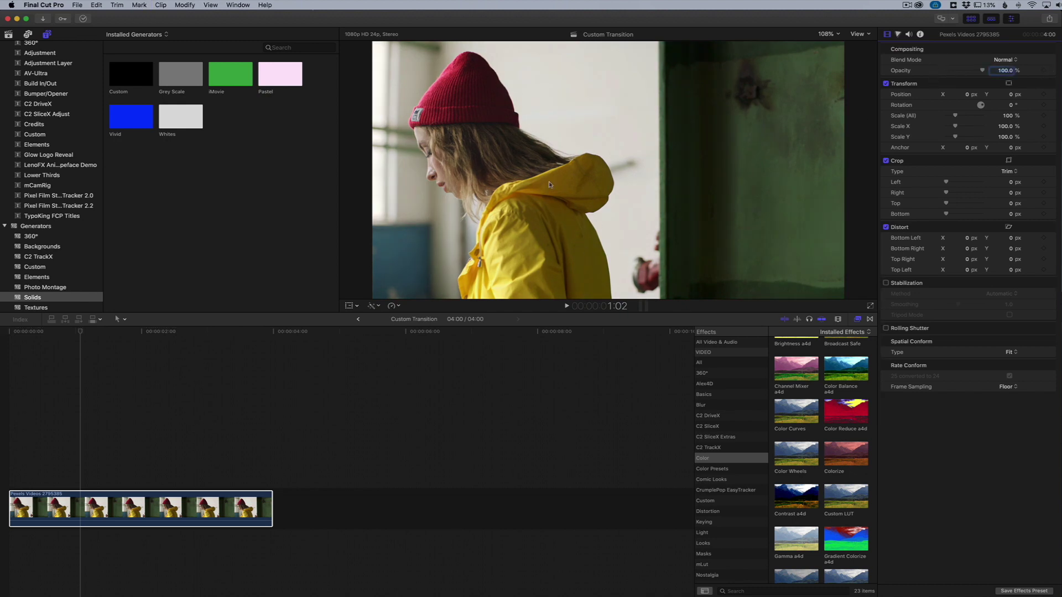
Step: Drag the Grunge Warming preset from the Custom effects category onto the selected timeline clip
click(628, 351)
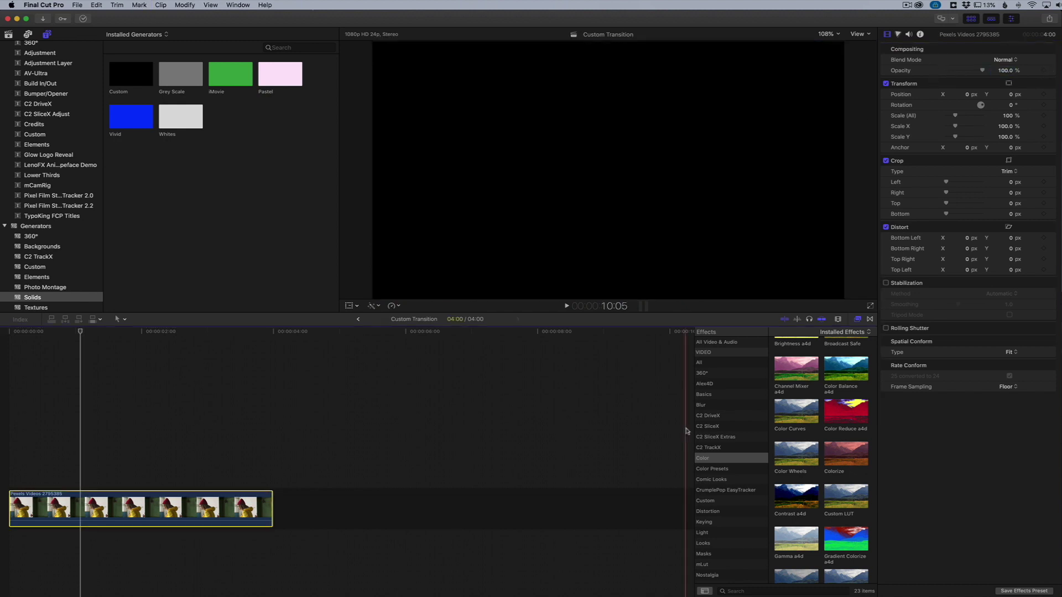
click(711, 503)
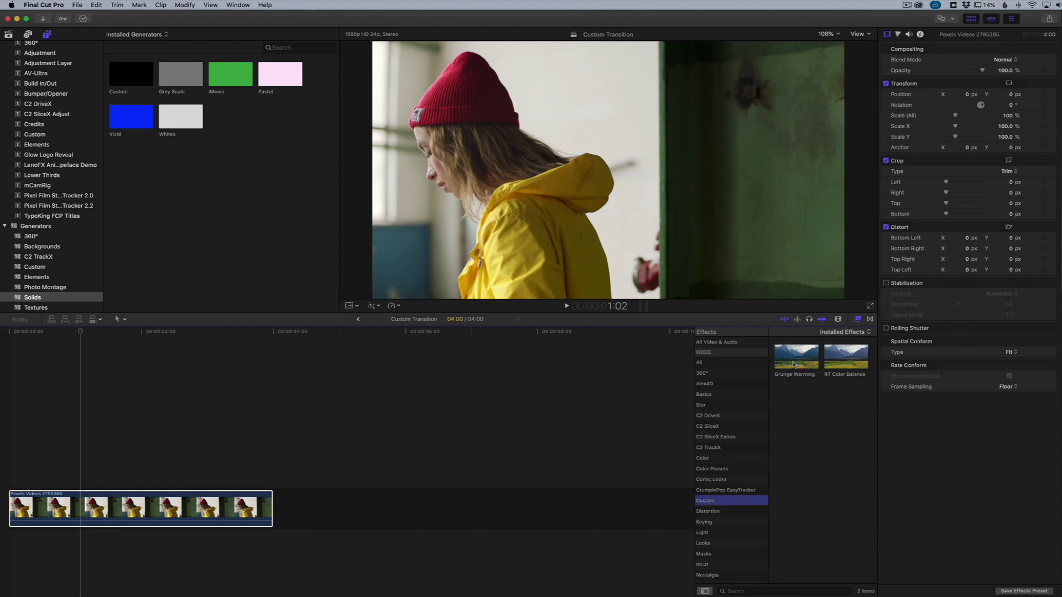
drag(792, 362, 171, 508)
click(187, 504)
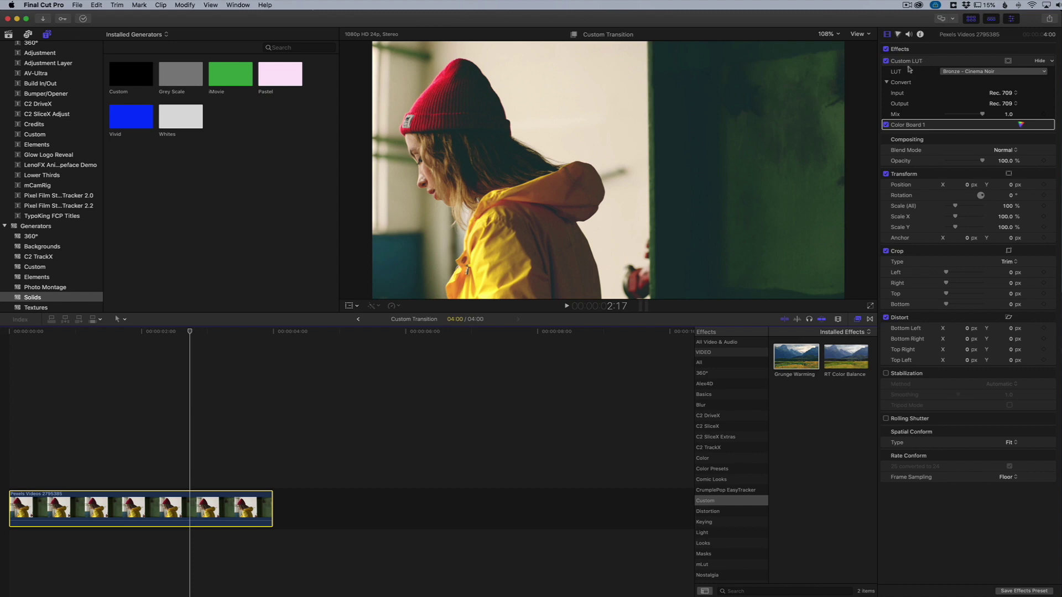
click(886, 61)
click(886, 61)
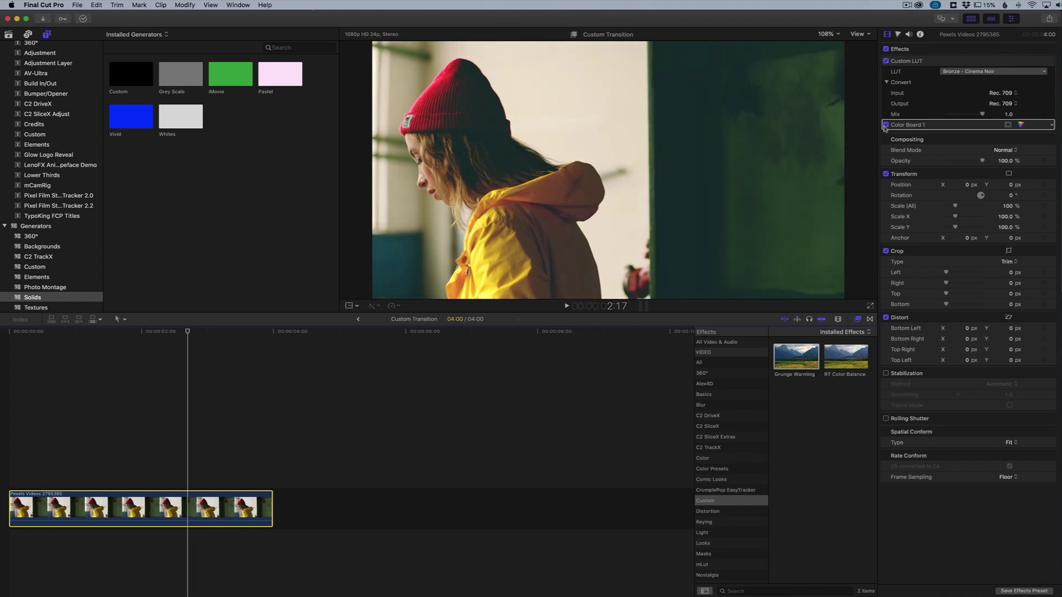
click(886, 125)
click(886, 125)
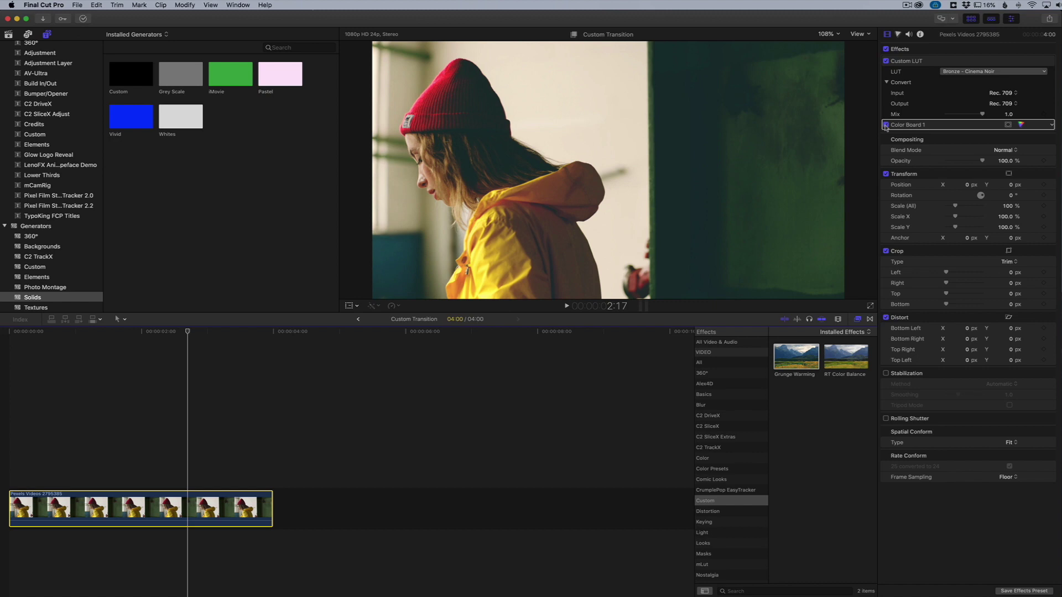